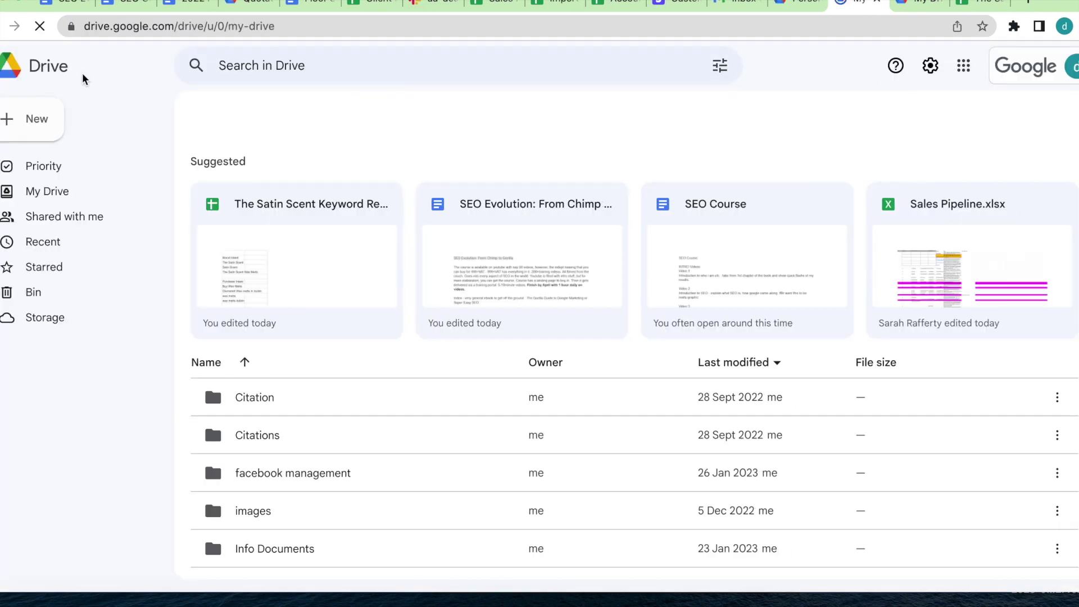
Step: Create a new blank Google Sheets spreadsheet from My Drive
{"action": "left_click", "coordinate": [37, 130]}
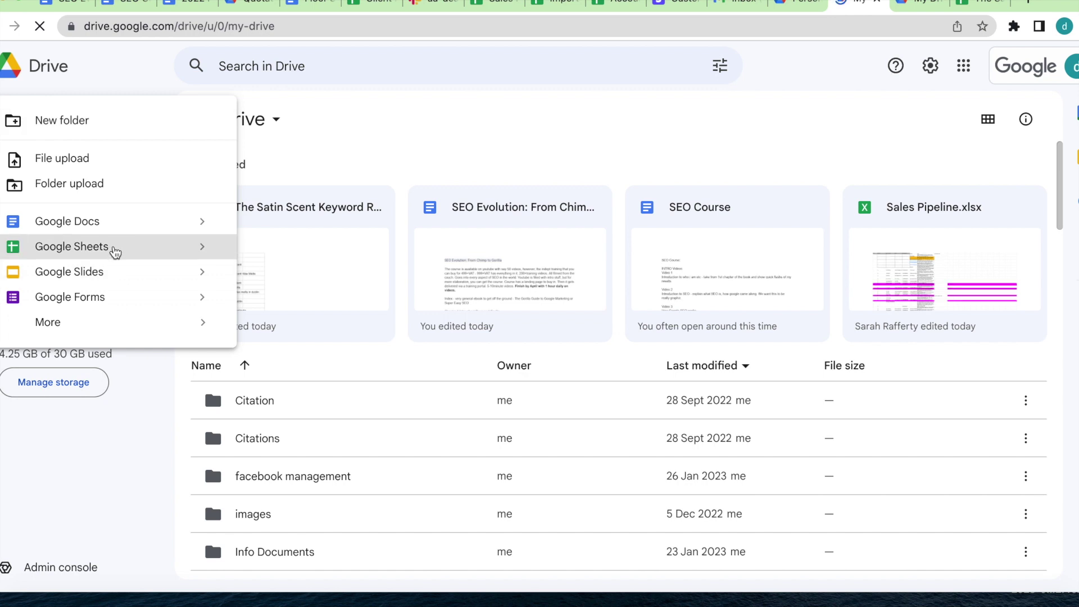
{"action": "left_click", "coordinate": [115, 251]}
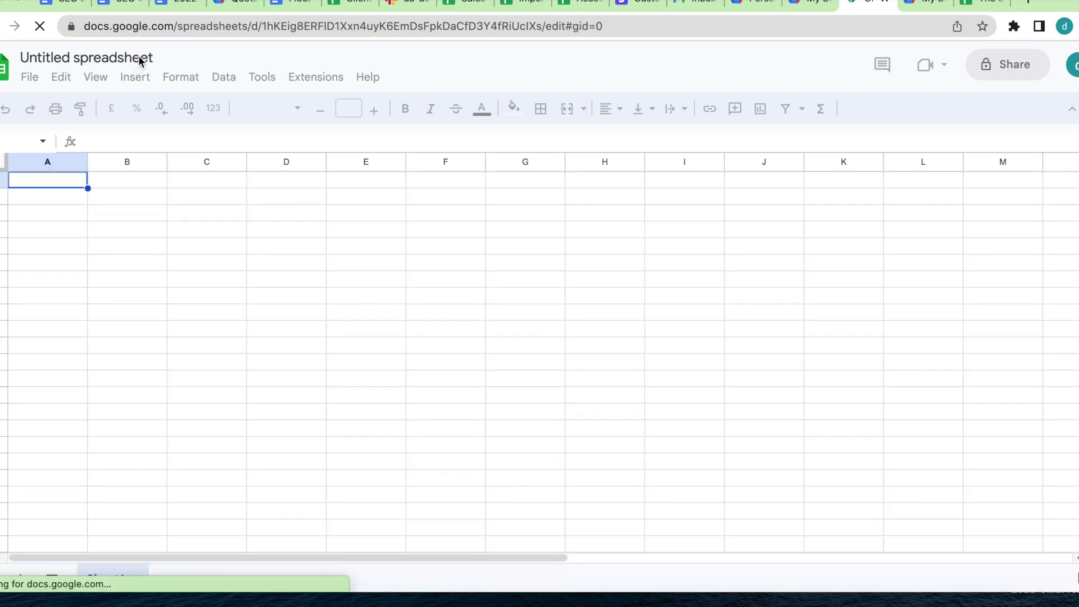
Step: Rename the spreadsheet to 'The Satin Scent Keyword Research'
{"action": "left_click", "coordinate": [138, 55]}
{"action": "type", "text": "T"}
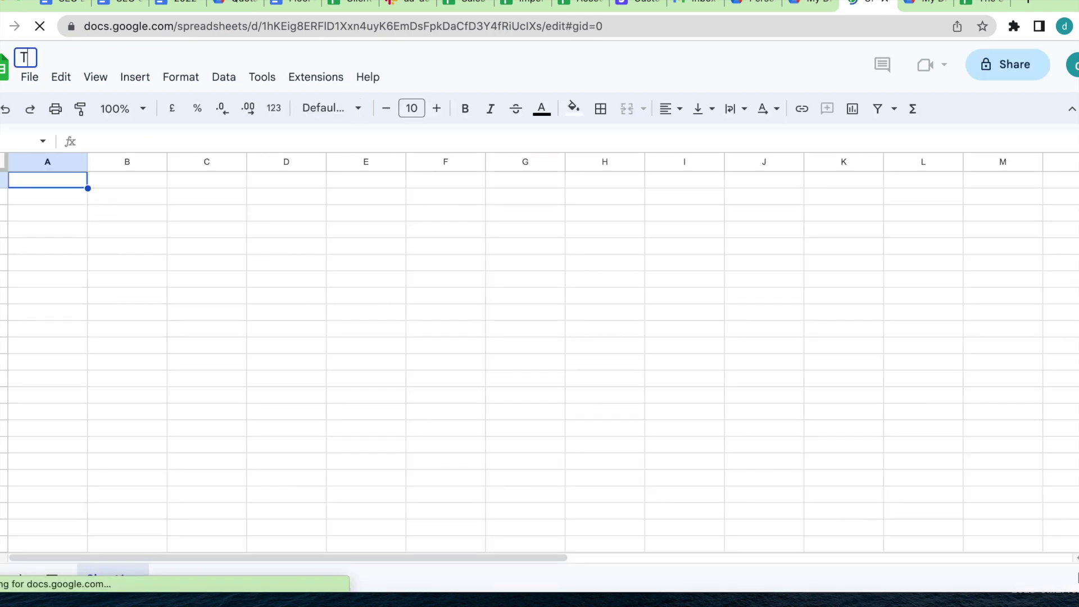
{"action": "type", "text": "he Satin Scent"}
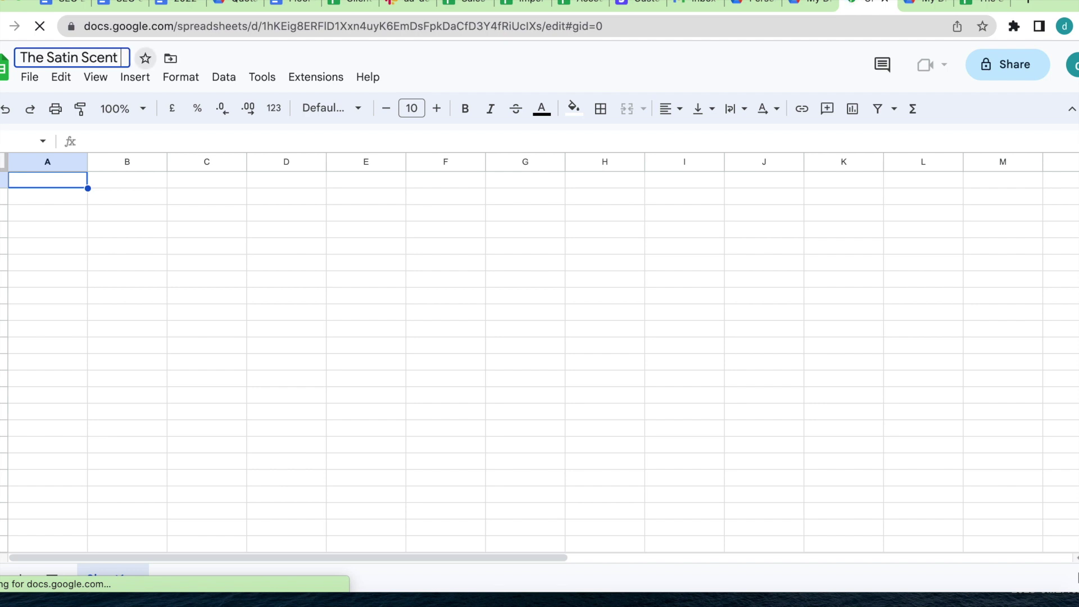
{"action": "type", "text": " Keyword Resea"}
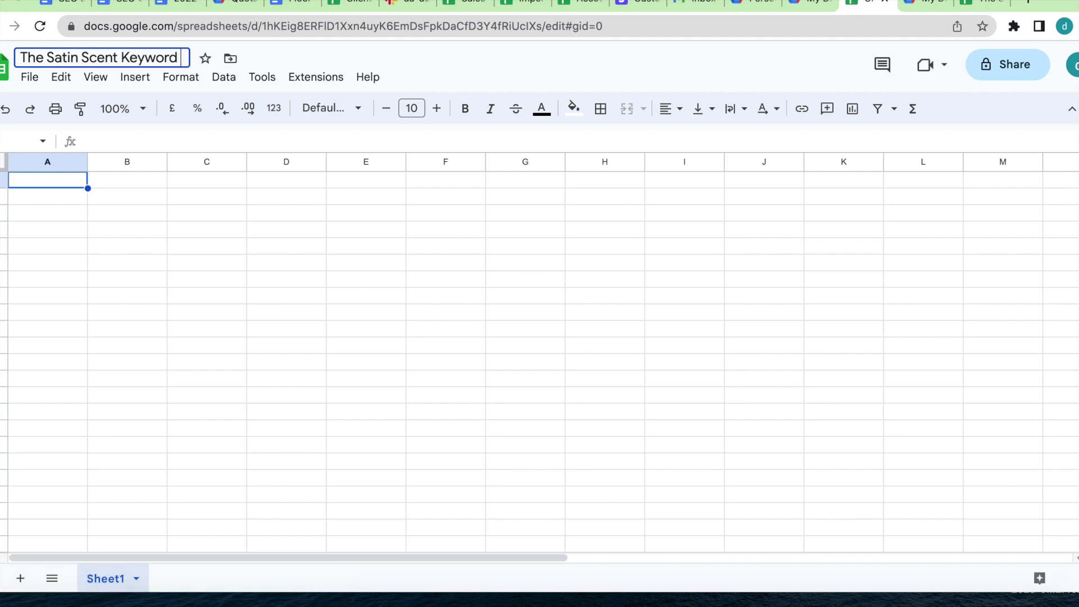
{"action": "type", "text": "rch"}
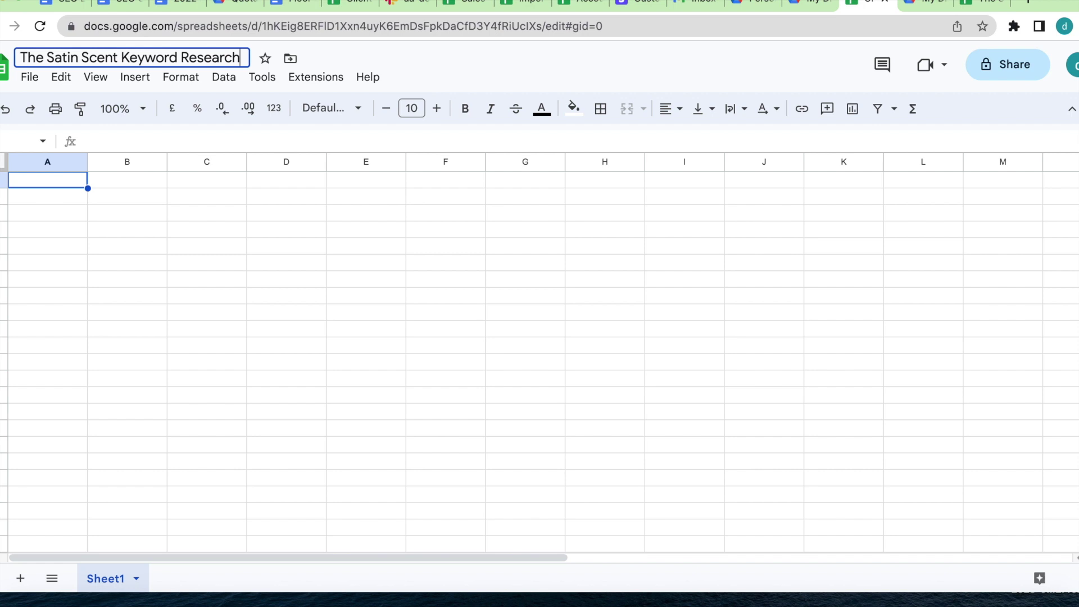
{"action": "left_click", "coordinate": [34, 200]}
Step: Put the 'Brand Intent' heading in A2, with 'The Satin Scent' and 'The Satin Scent Wax Melts' below
{"action": "type", "text": "Brand Intent"}
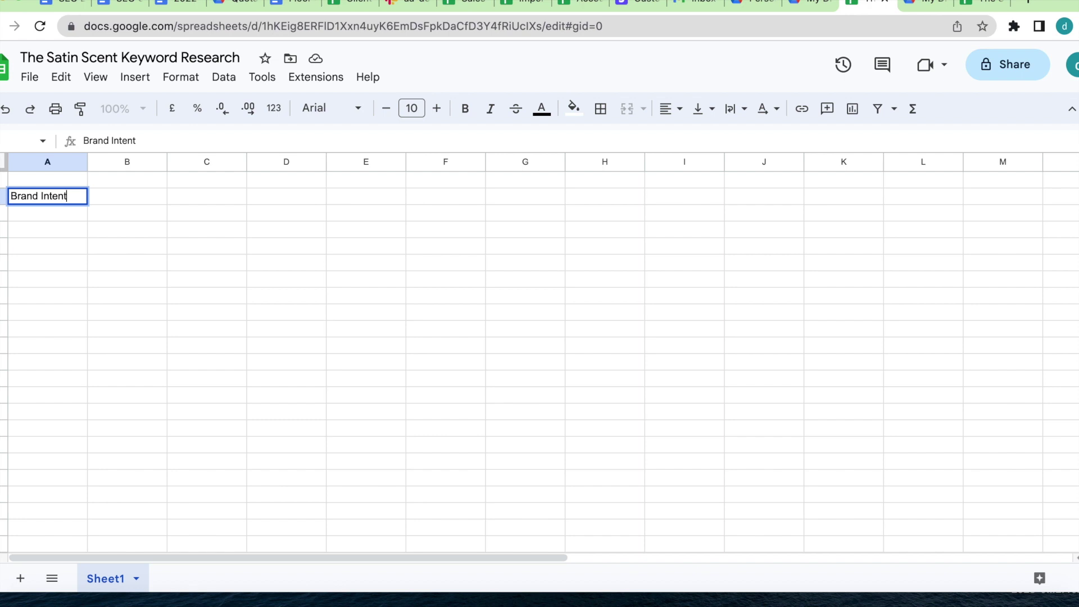
{"action": "left_click", "coordinate": [53, 215]}
{"action": "type", "text": "The Sa"}
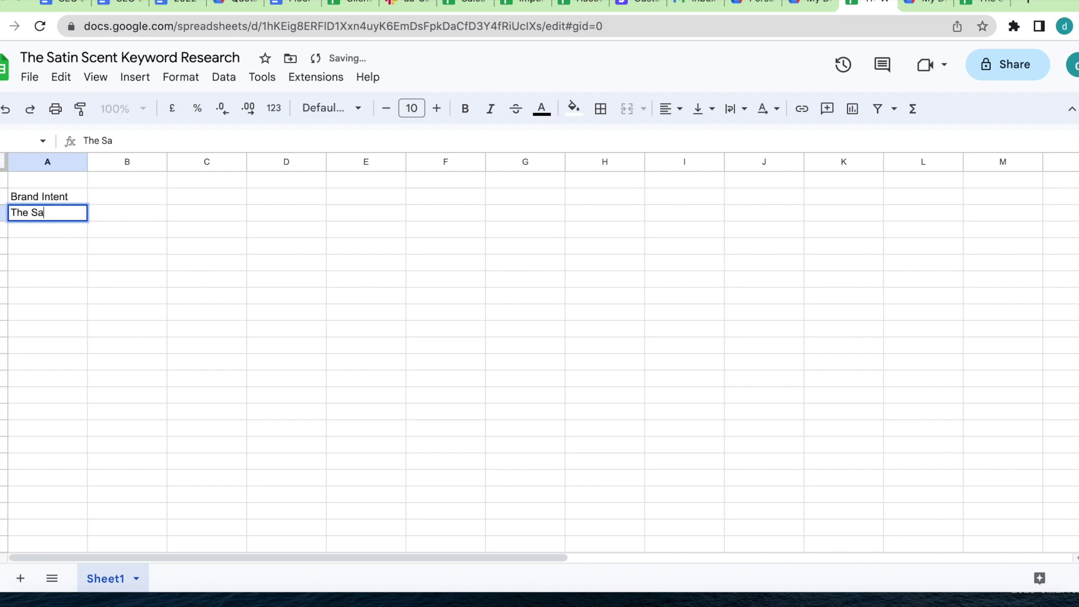
{"action": "type", "text": "tin Scent"}
{"action": "key", "text": "Return"}
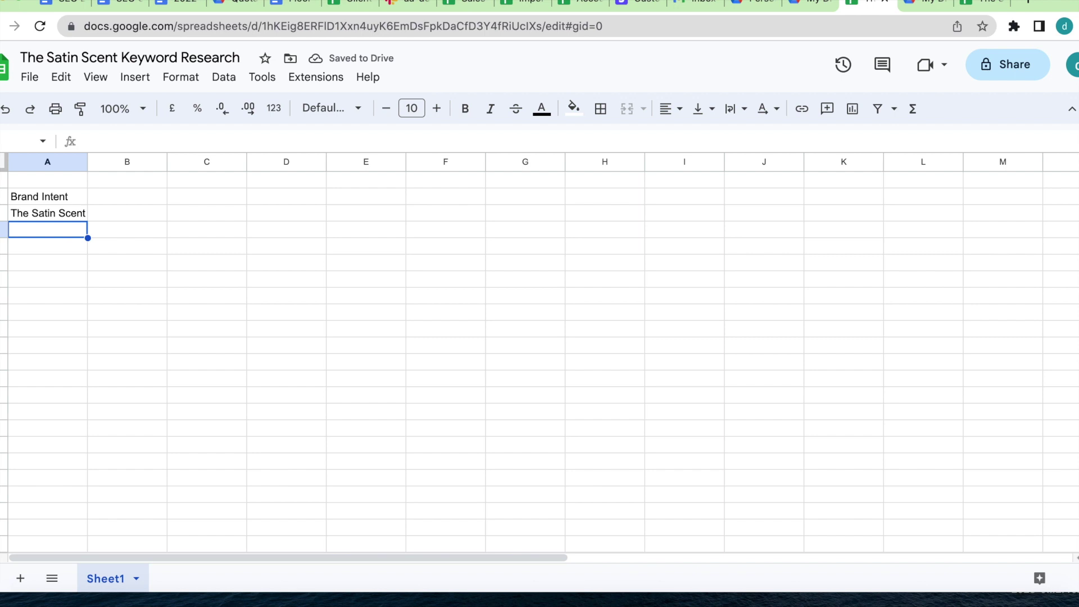
{"action": "type", "text": "The Satin S"}
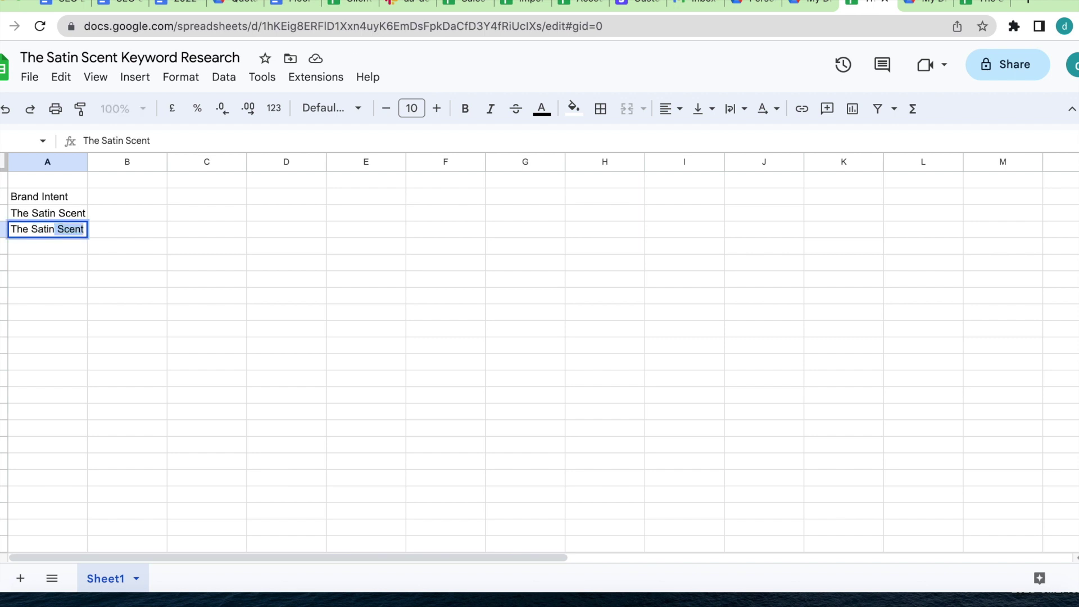
{"action": "type", "text": "cent Wax"}
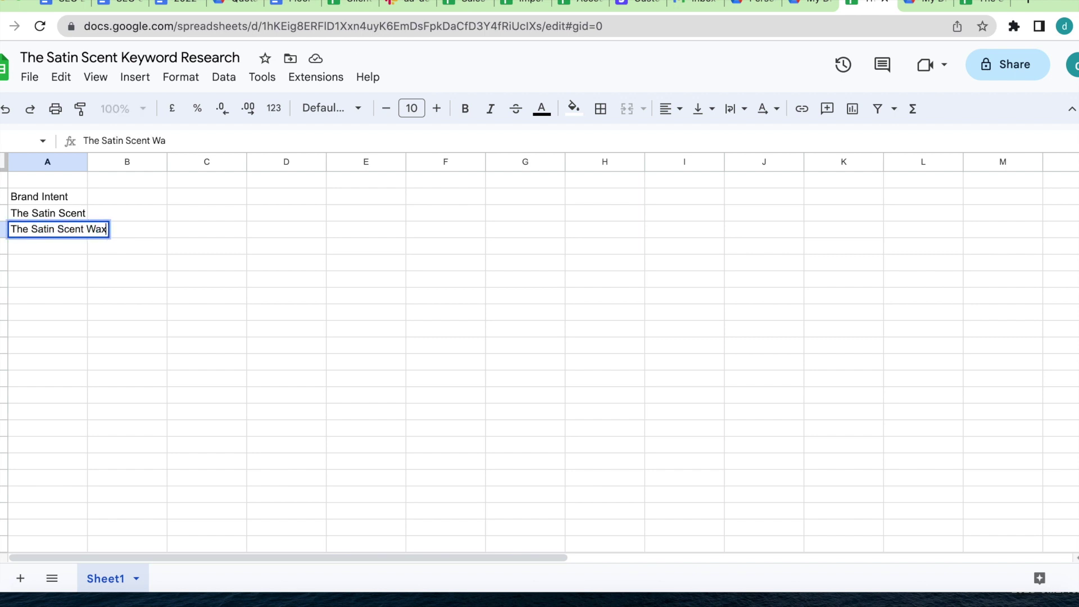
{"action": "type", "text": " Melts"}
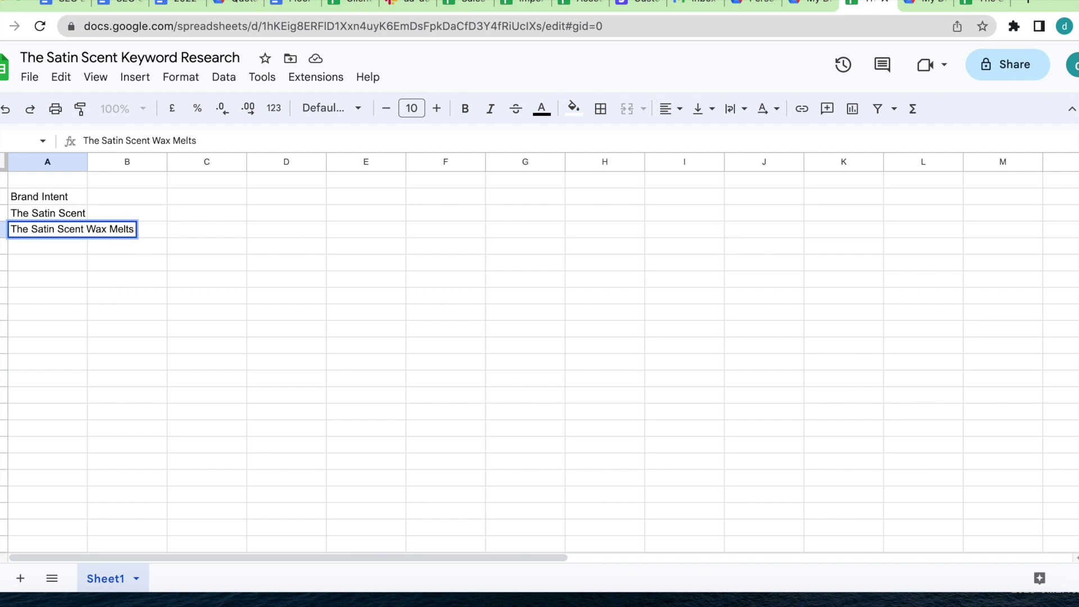
Step: Add 'Intent to buy' in A6 with 'wax melts in dublin' and 'buy wax melts', then the 'Intent to investigate and learn' heading
{"action": "left_click", "coordinate": [38, 265]}
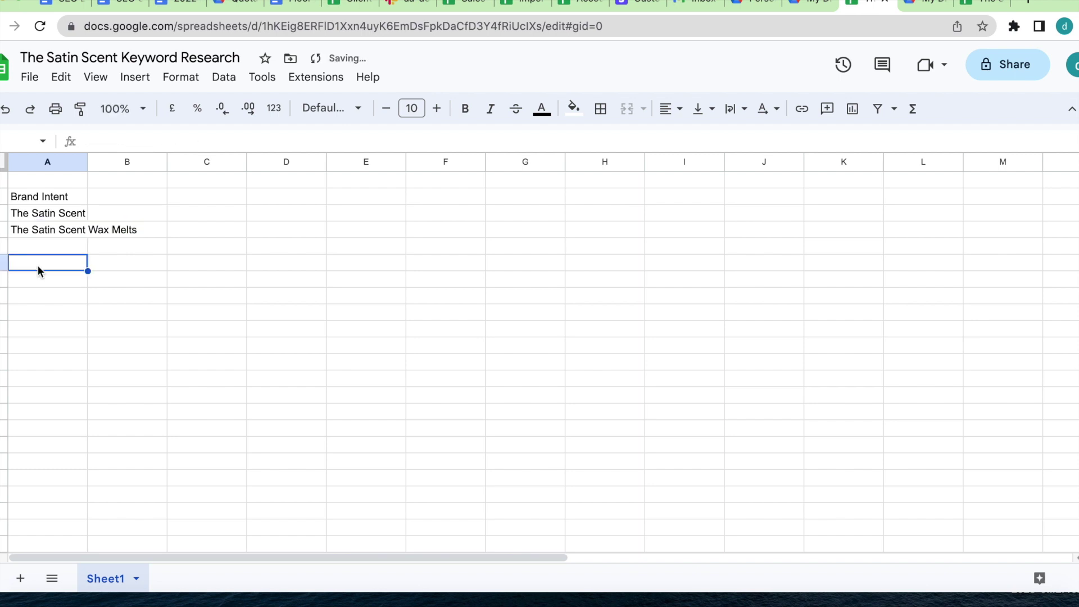
{"action": "type", "text": "Intent"}
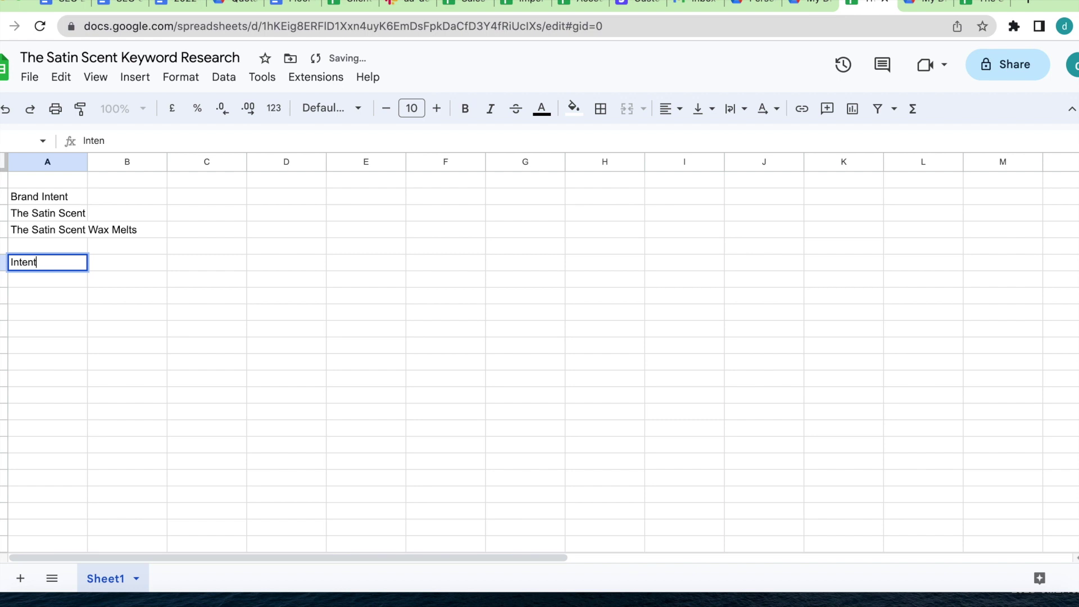
{"action": "type", "text": " to buy"}
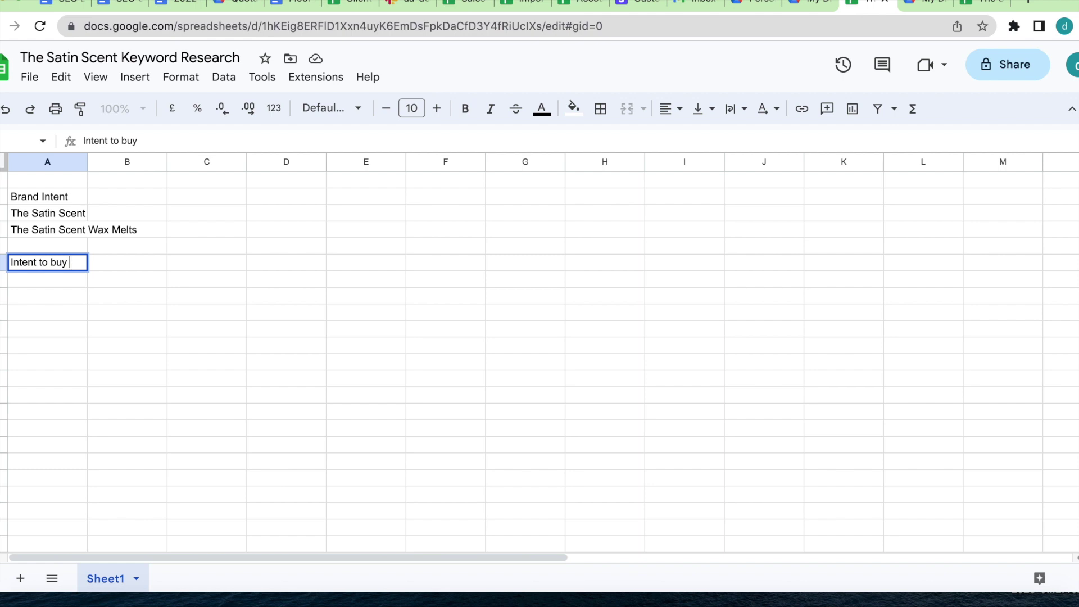
{"action": "key", "text": "Return"}
{"action": "type", "text": "wax m"}
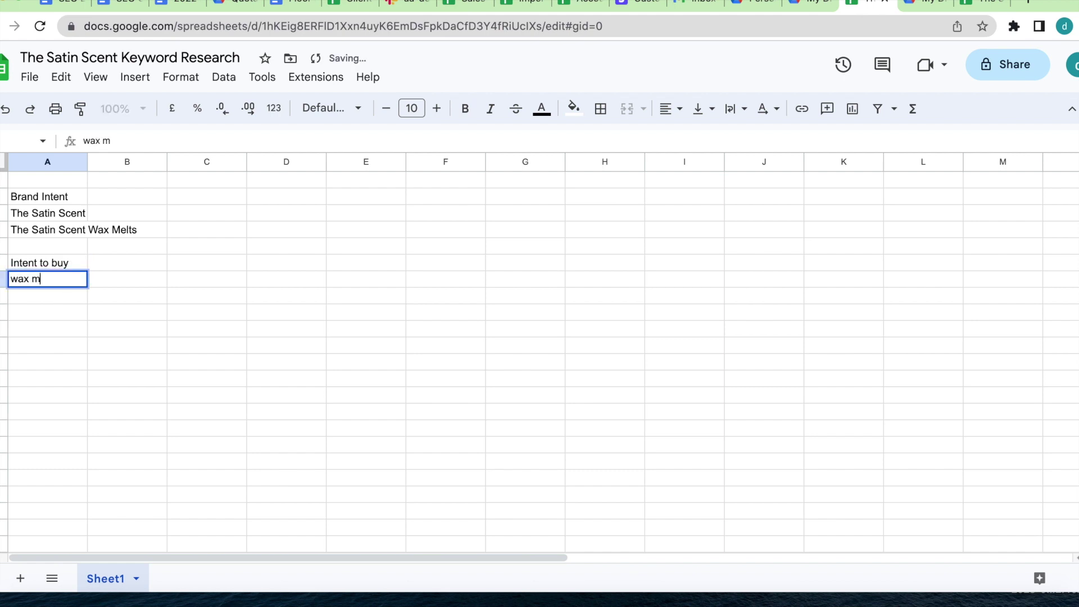
{"action": "type", "text": "elts in dublin"}
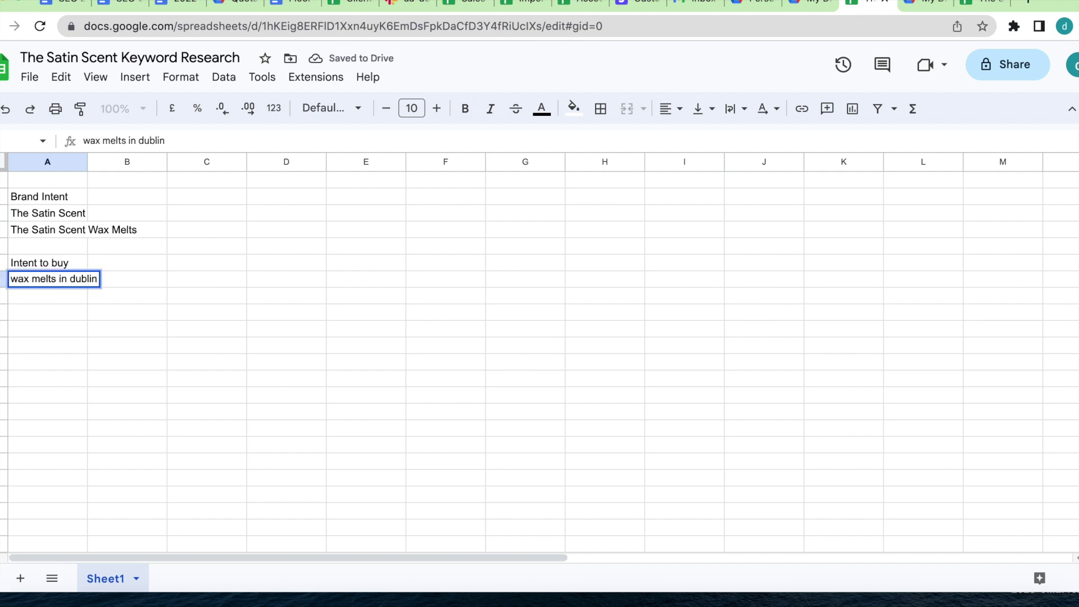
{"action": "key", "text": "Return"}
{"action": "type", "text": "buy wa"}
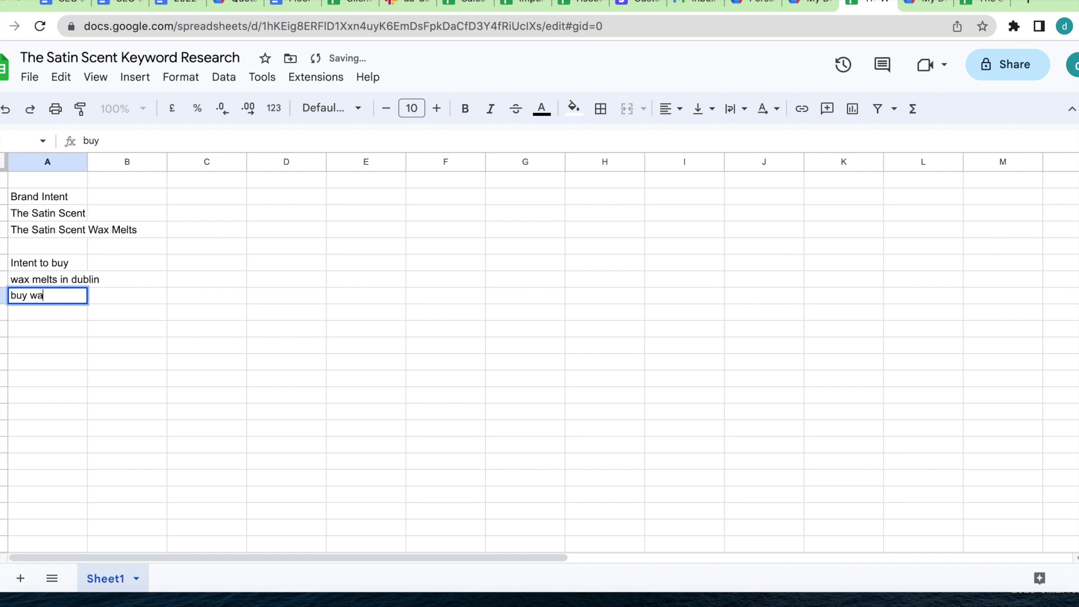
{"action": "type", "text": "x melts"}
{"action": "key", "text": "Return"}
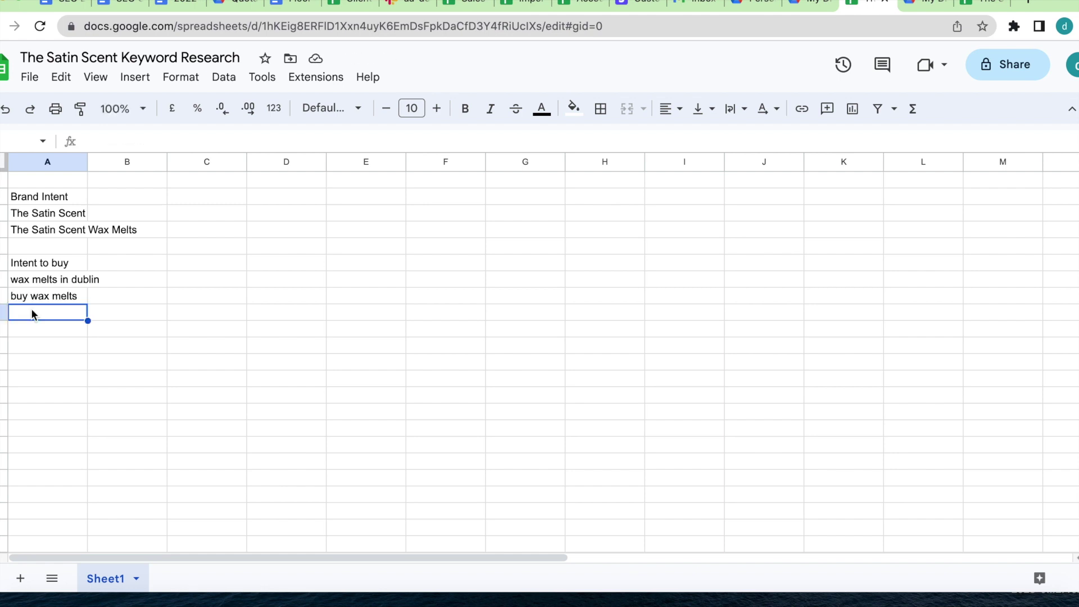
{"action": "key", "text": "Return"}
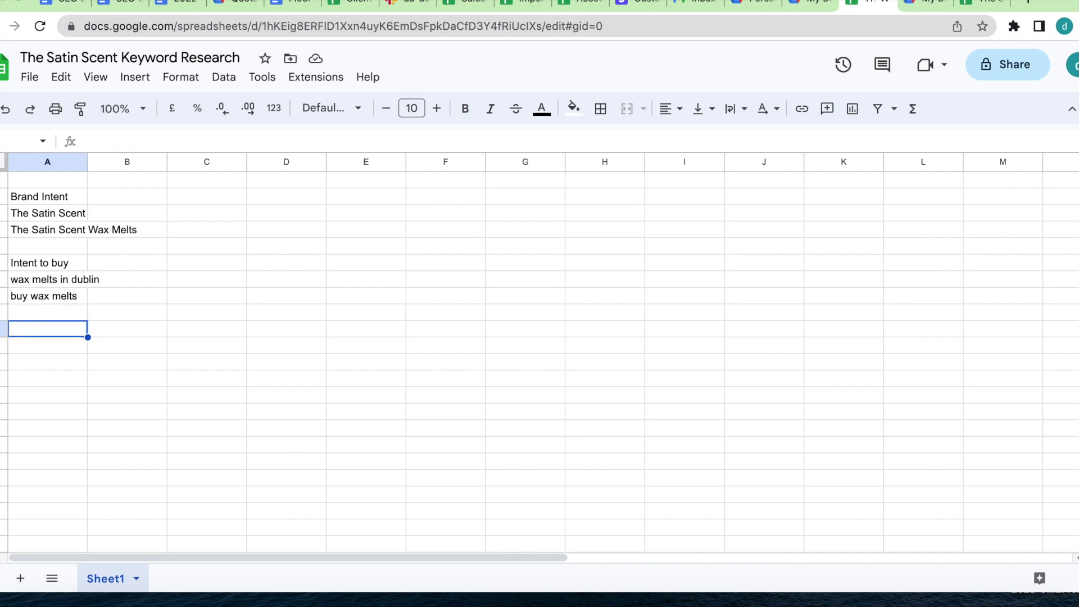
{"action": "type", "text": "Inten"}
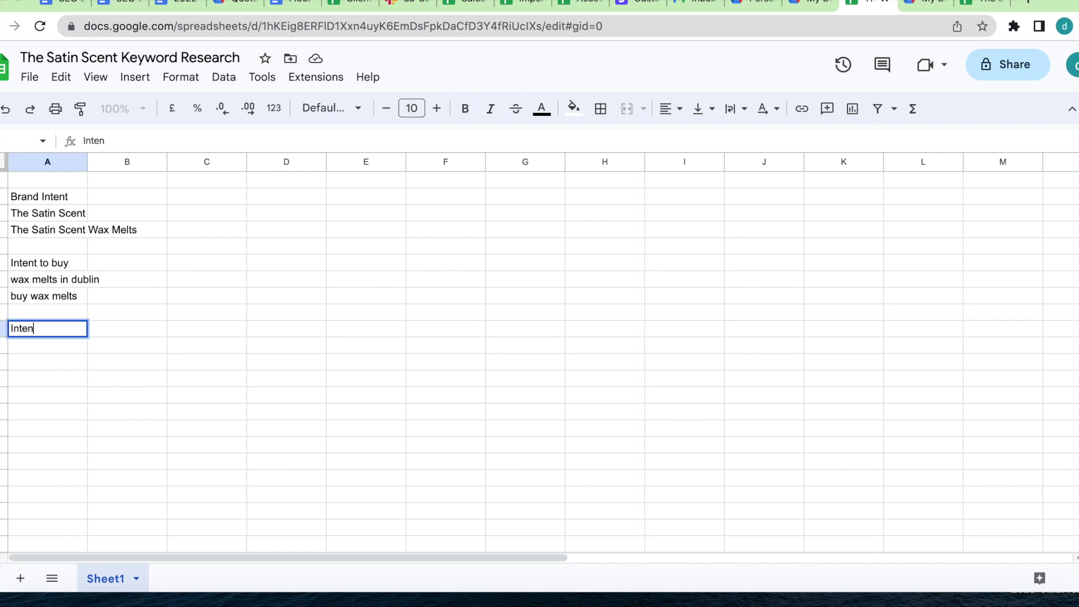
{"action": "type", "text": "t to investigate and learn"}
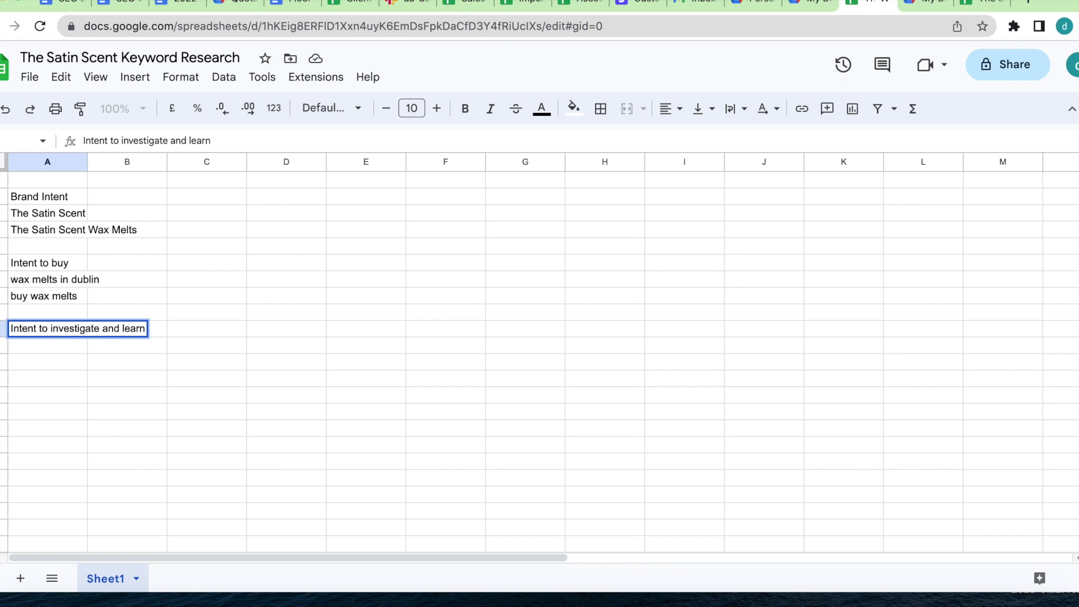
Step: List 'what are wax melts', 'are wax melts safe' and 'how to use wax melts?' in A11–A13
{"action": "left_click", "coordinate": [46, 344]}
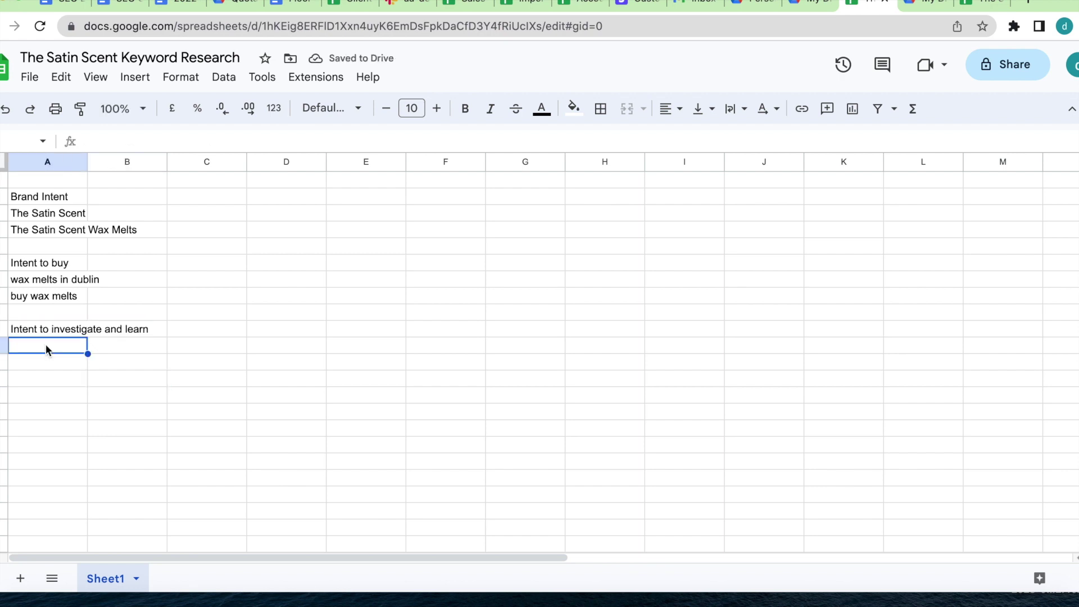
{"action": "type", "text": "waht are wax m"}
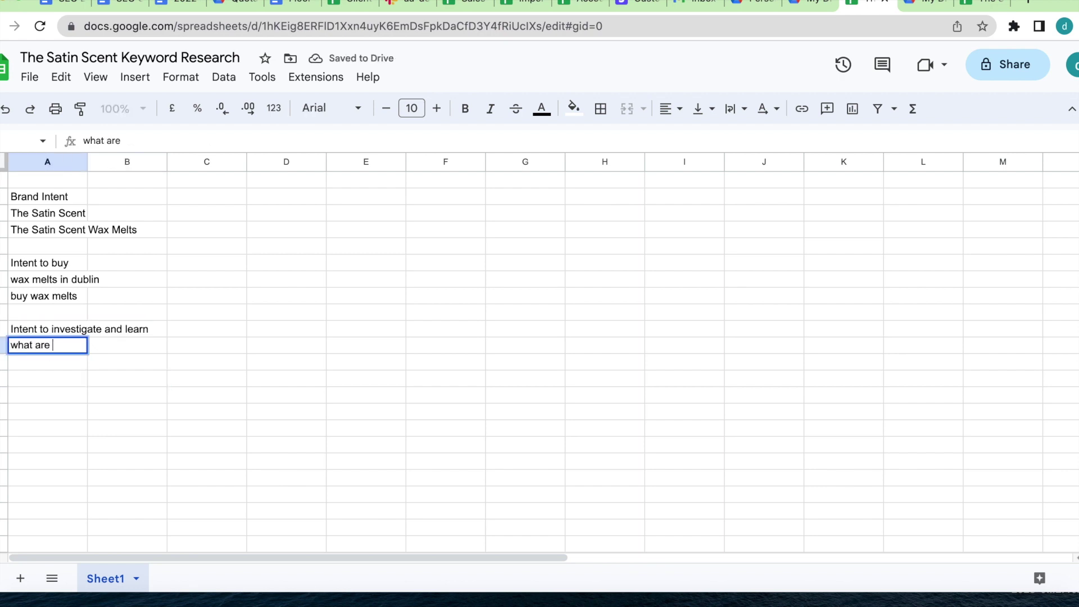
{"action": "type", "text": "elts"}
{"action": "key", "text": "Return"}
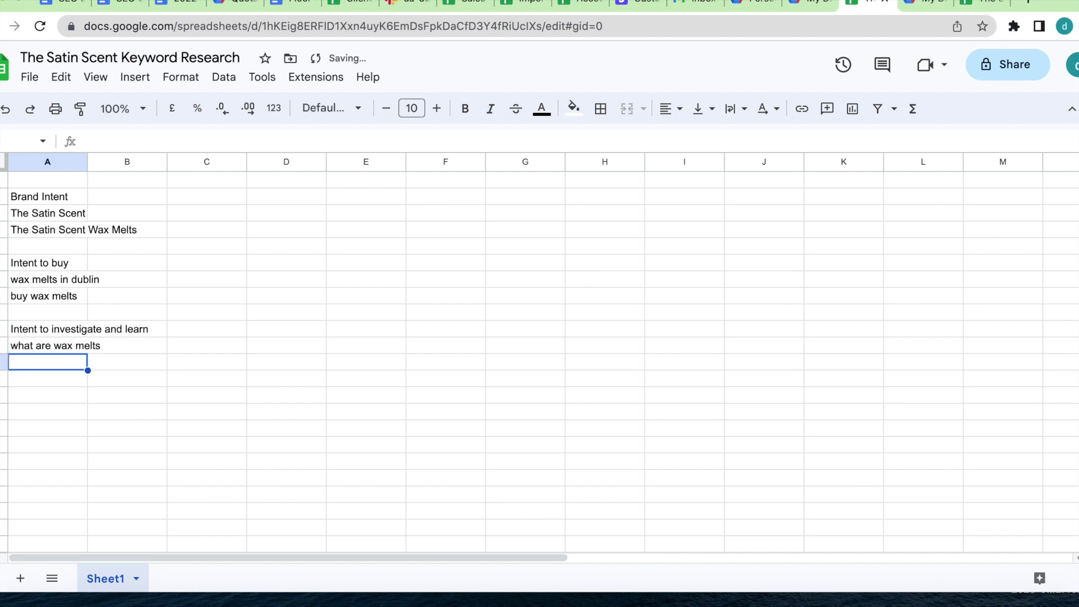
{"action": "type", "text": "are was"}
{"action": "key", "text": "BackSpace"}
{"action": "type", "text": "x maelts"}
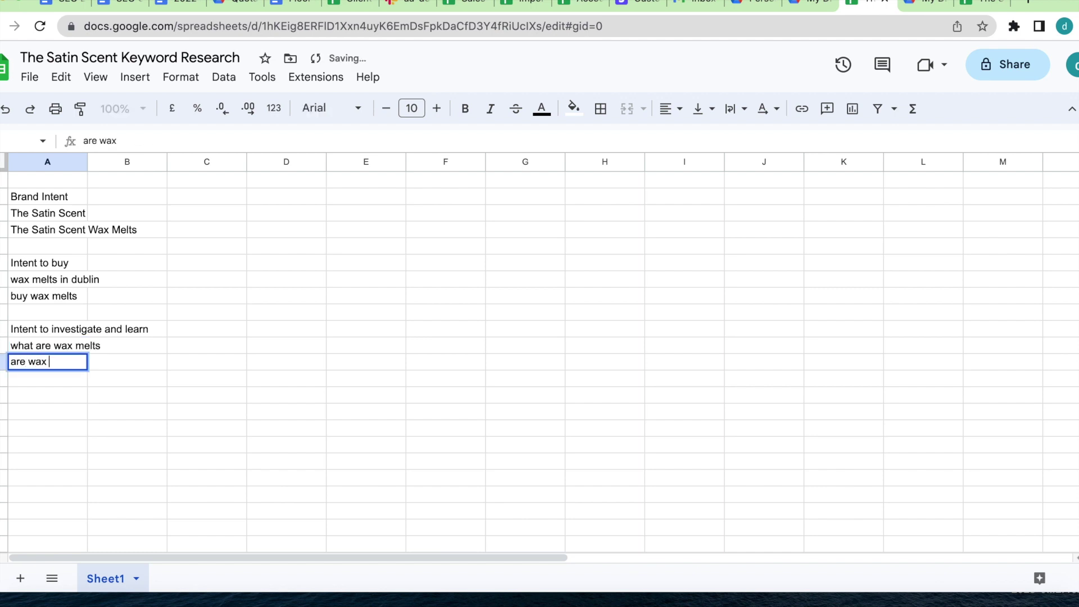
{"action": "key", "text": "BackSpace"}
{"action": "key", "text": "BackSpace"}
{"action": "key", "text": "BackSpace"}
{"action": "key", "text": "BackSpace"}
{"action": "key", "text": "BackSpace"}
{"action": "type", "text": "elts safe"}
{"action": "key", "text": "Return"}
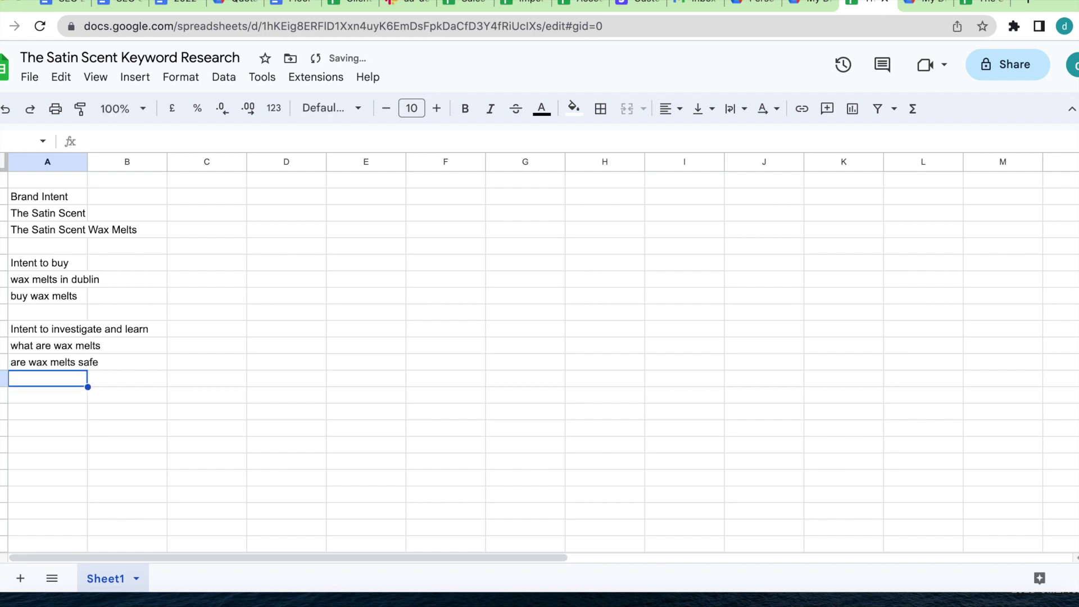
{"action": "type", "text": "how to use wax m"}
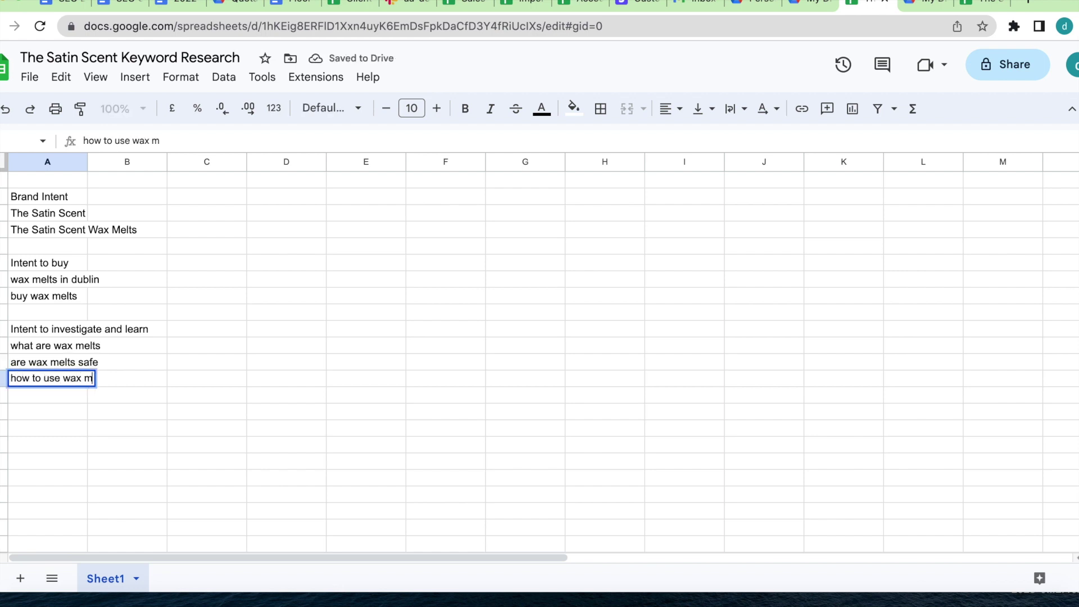
{"action": "type", "text": "elts?"}
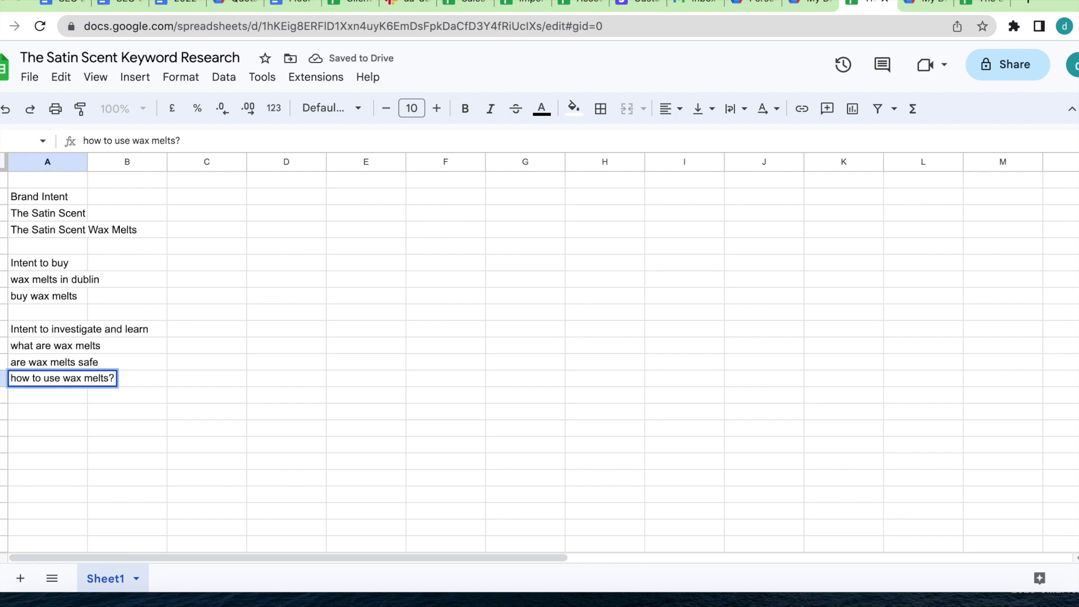